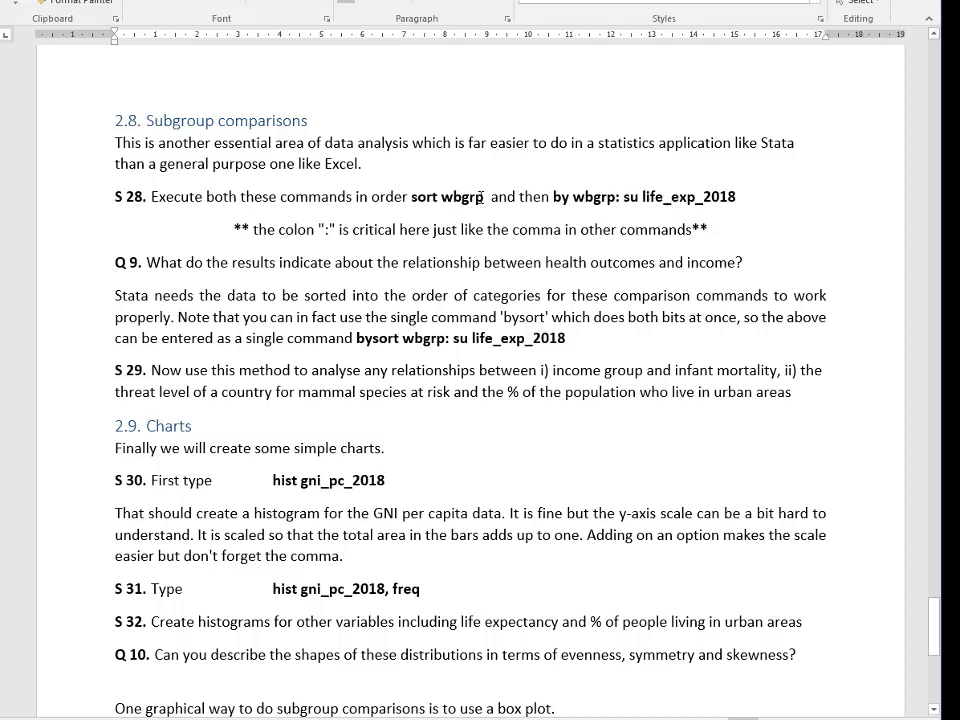
# Copy the command sort wbgrp from step S 28 of the Word worksheet and run it in Stata
pyautogui.moveTo(484, 197); pyautogui.dragTo(420, 207)
pyautogui.hotkey('ctrl', 'c')
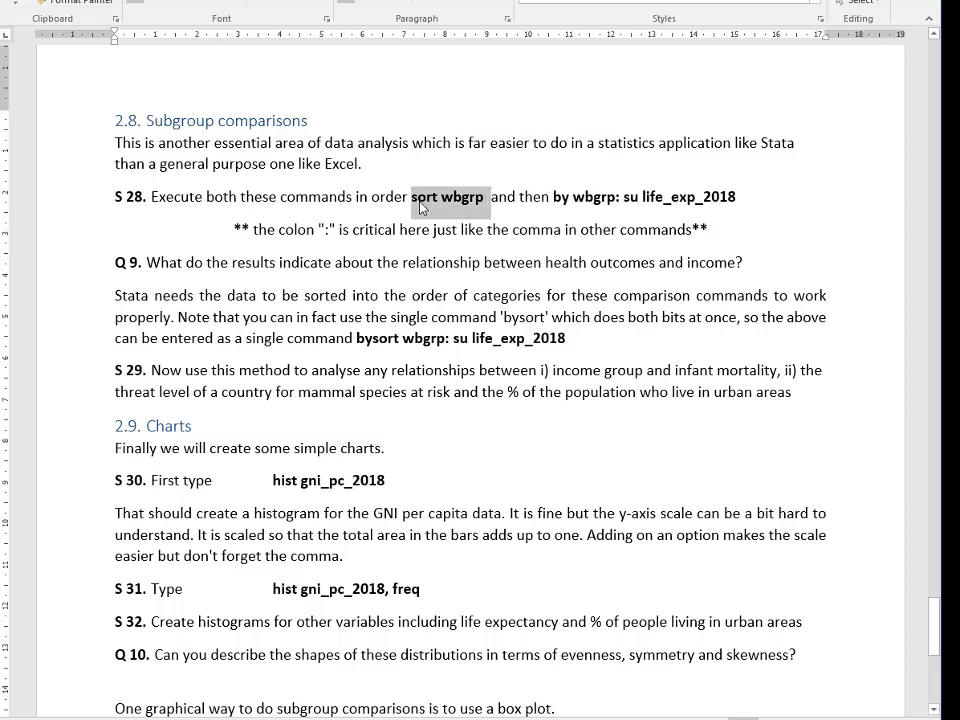
pyautogui.click(420, 207)
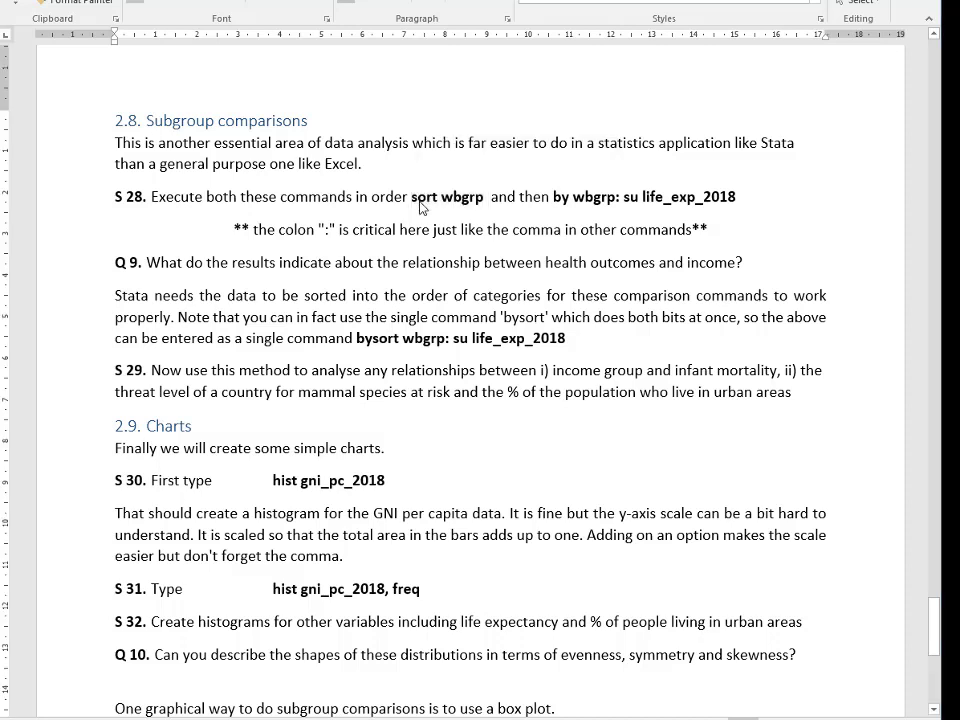
pyautogui.hotkey('alt', 'Tab')
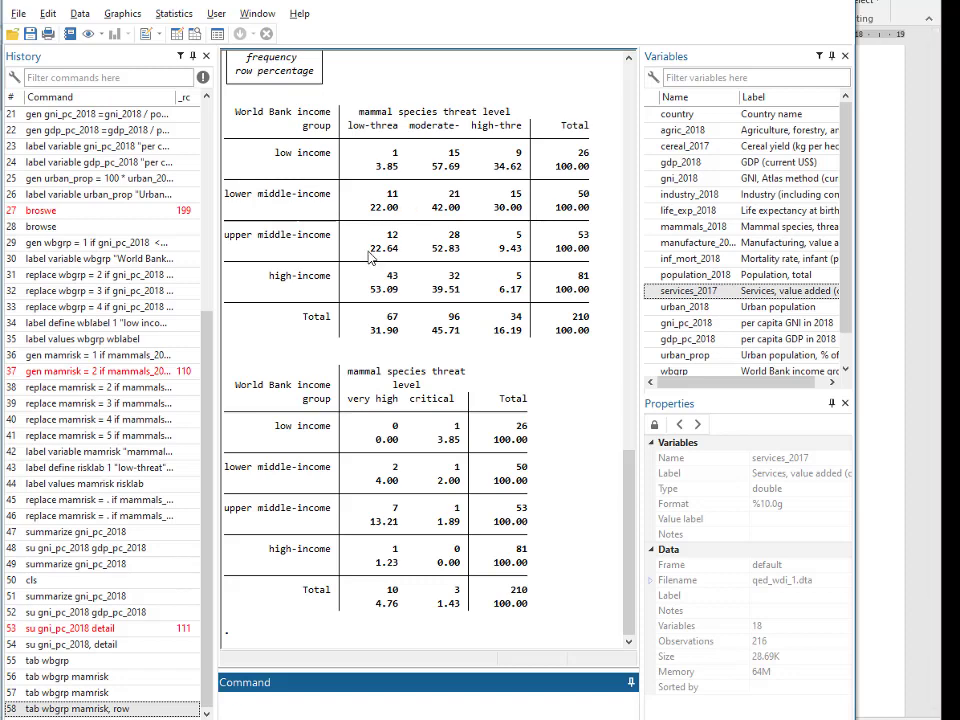
pyautogui.hotkey('ctrl', 'v')
pyautogui.press('Return')
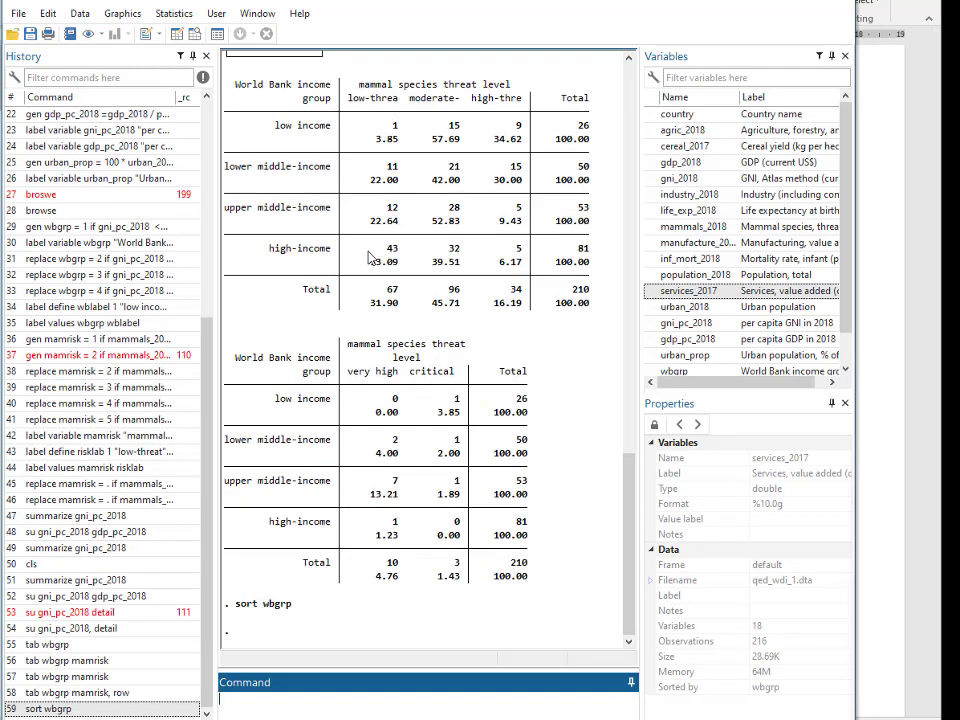
# Browse the dataset from its first row to check how the observations are ordered by wbgrp, and return to the main Stata window
pyautogui.click(370, 258)
pyautogui.hotkey('ctrl', '8')
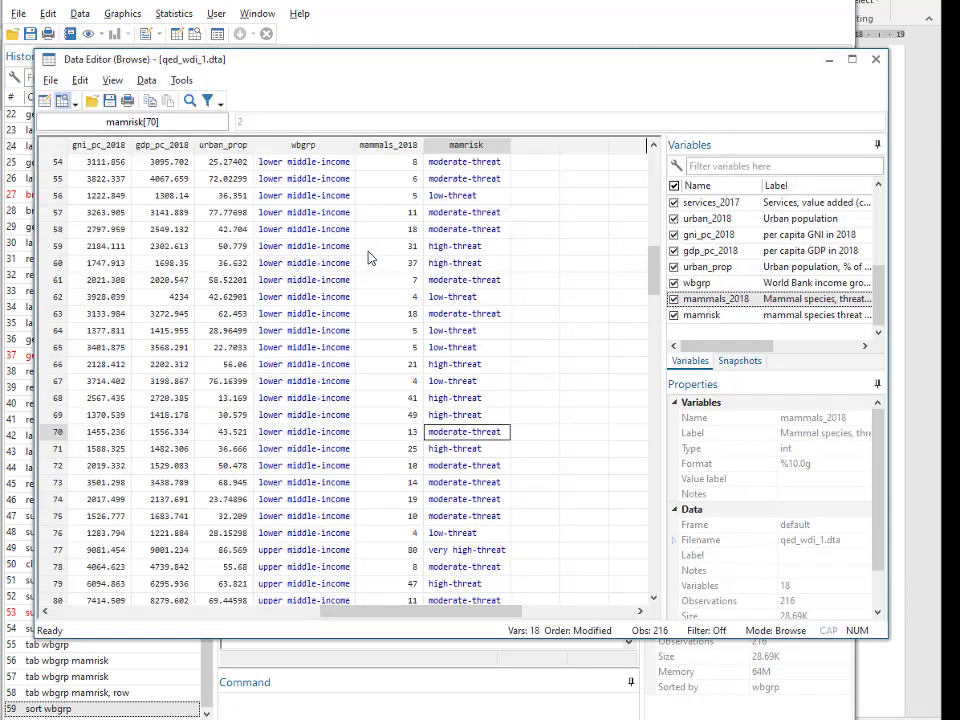
pyautogui.scroll(4, 337, 160)
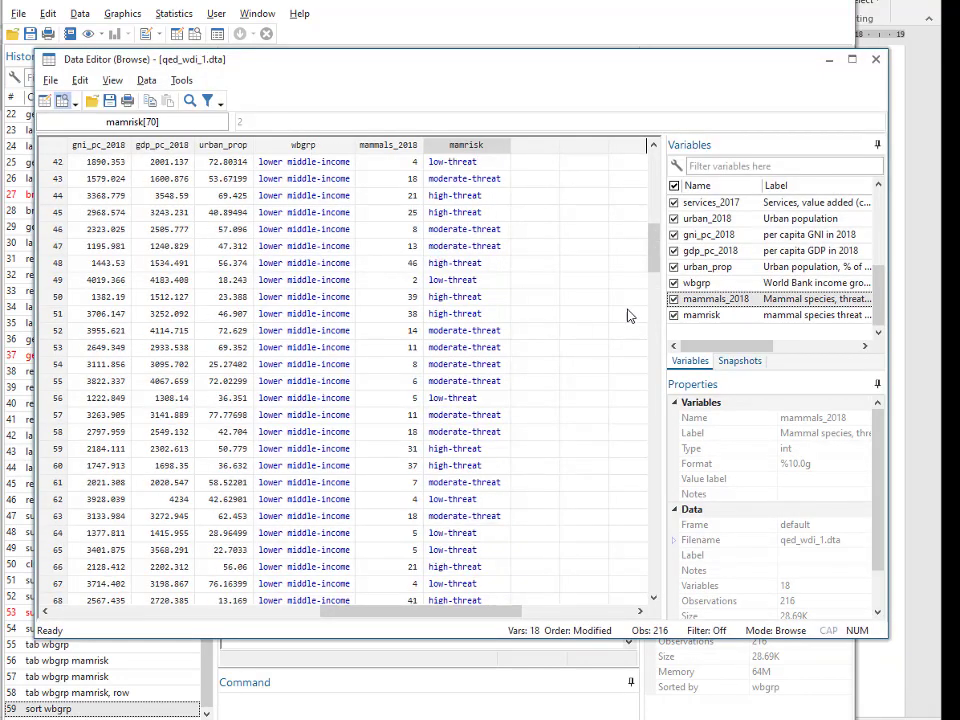
pyautogui.scroll(1, 640, 250)
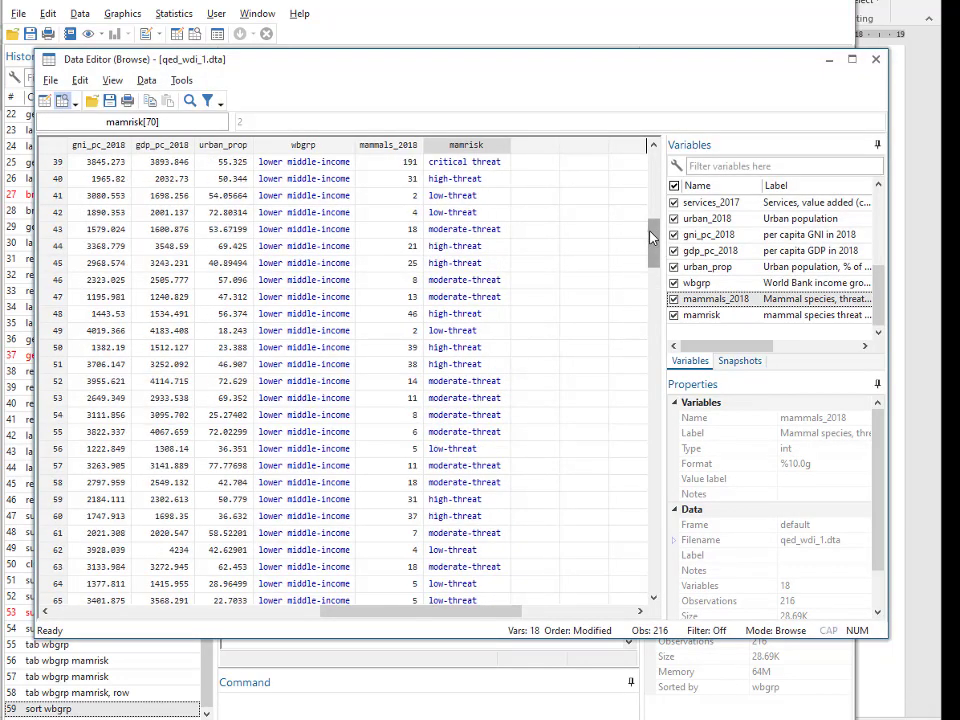
pyautogui.moveTo(650, 232); pyautogui.dragTo(557, 6)
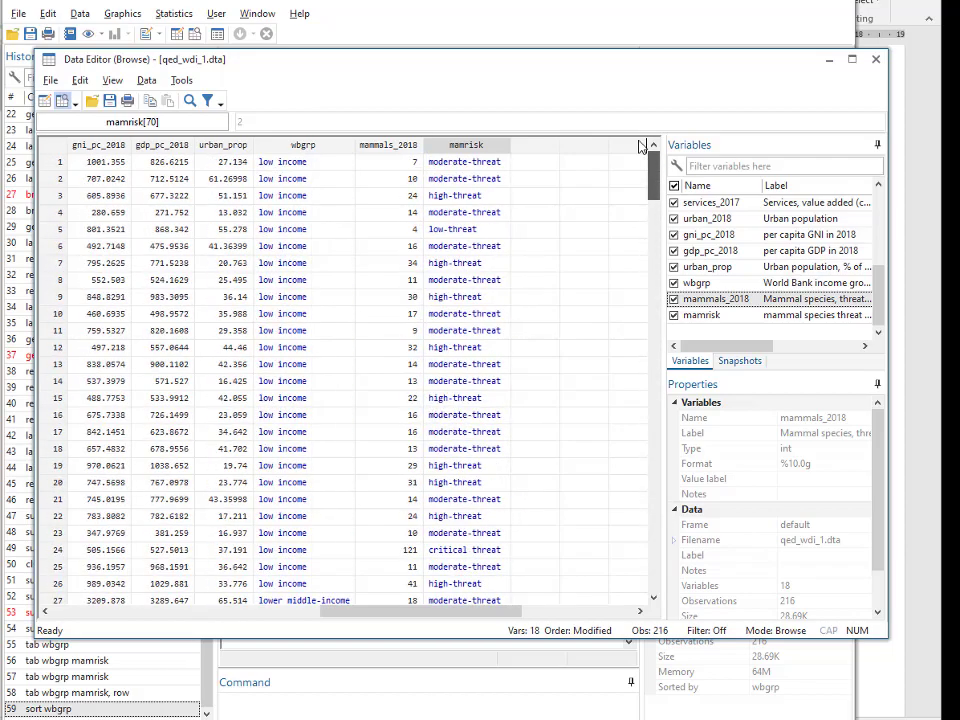
pyautogui.click(557, 7)
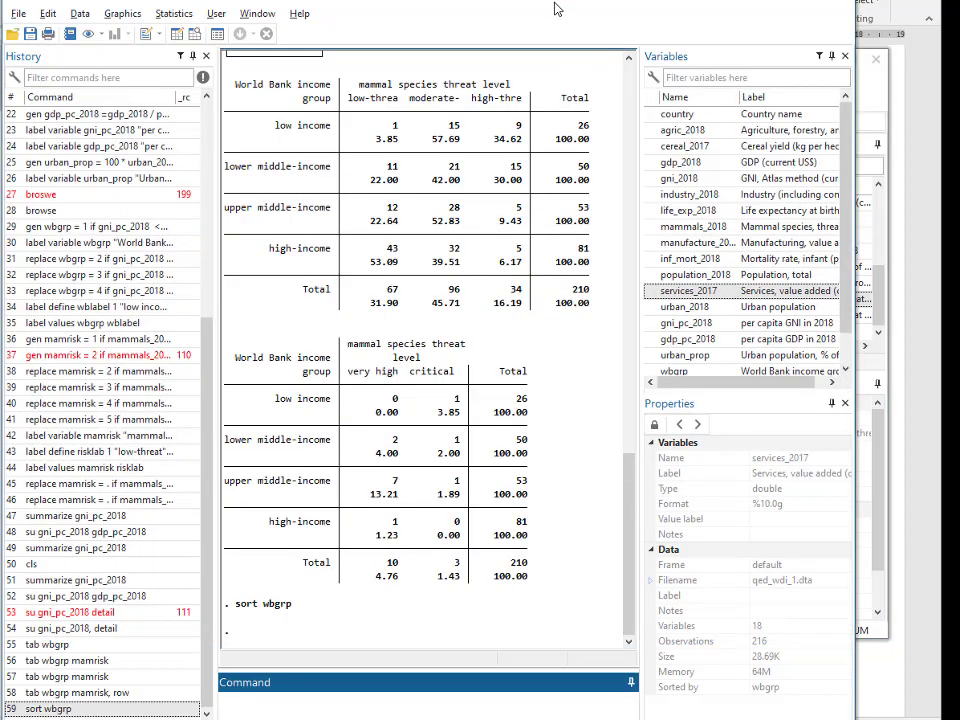
# Copy by wbgrp: su life_exp_2018 from step S 28 of the Word worksheet and run it in Stata
pyautogui.hotkey('alt', 'Tab')
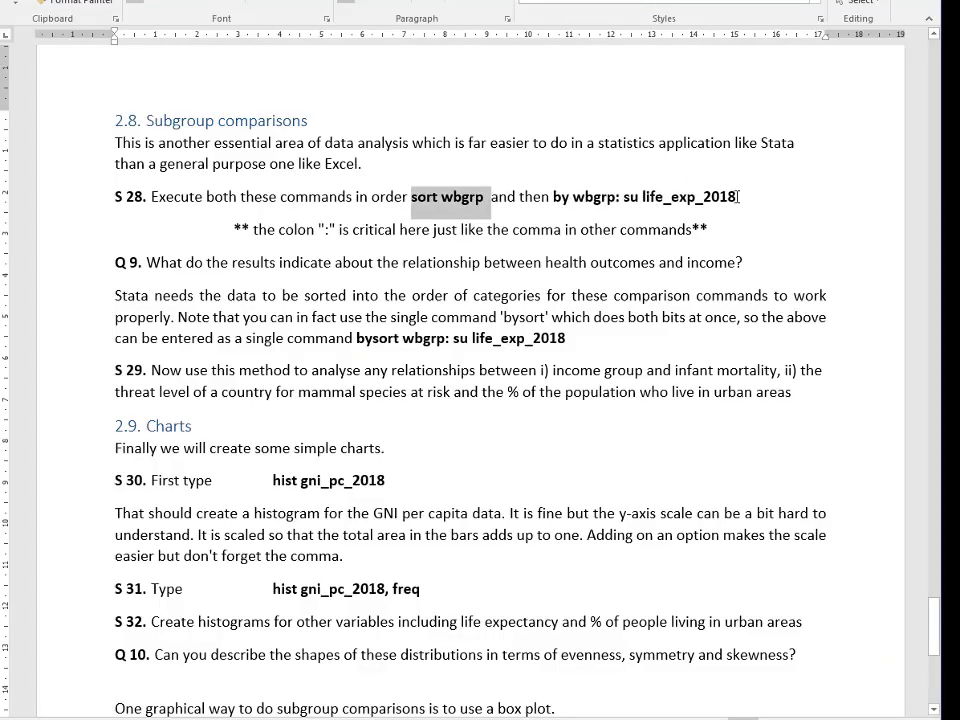
pyautogui.moveTo(738, 197); pyautogui.dragTo(554, 195)
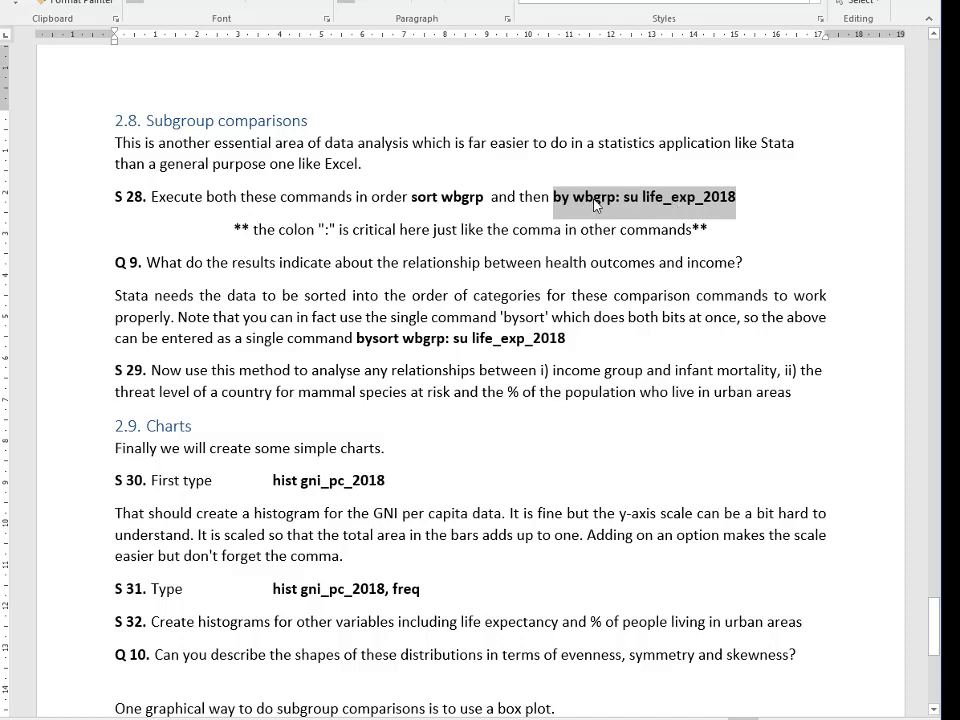
pyautogui.click(705, 206)
pyautogui.hotkey('alt', 'Tab')
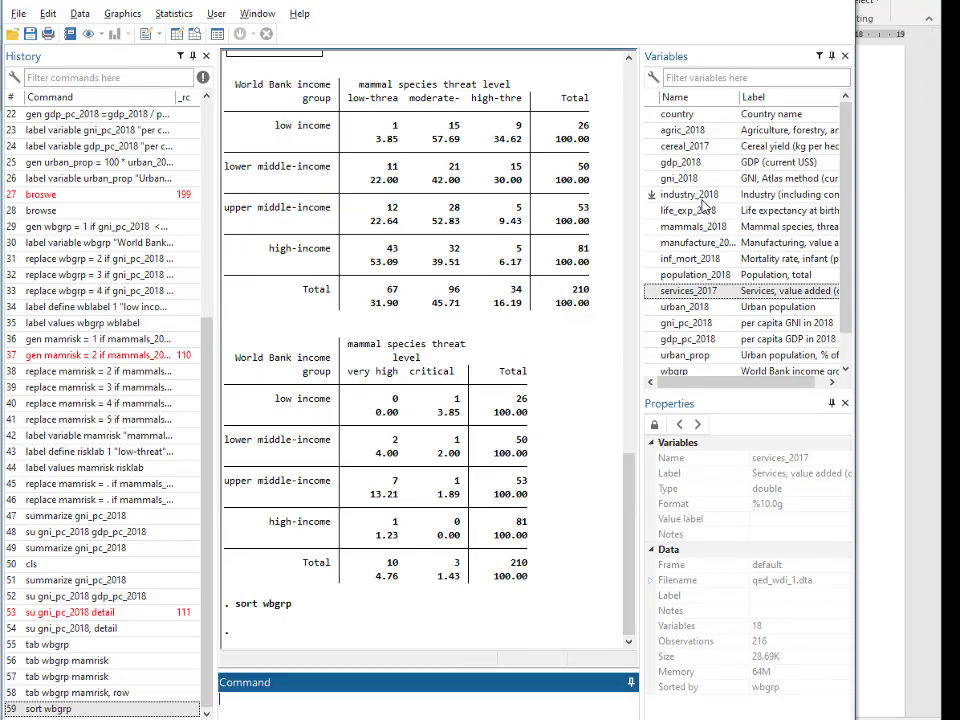
pyautogui.hotkey('ctrl', 'v')
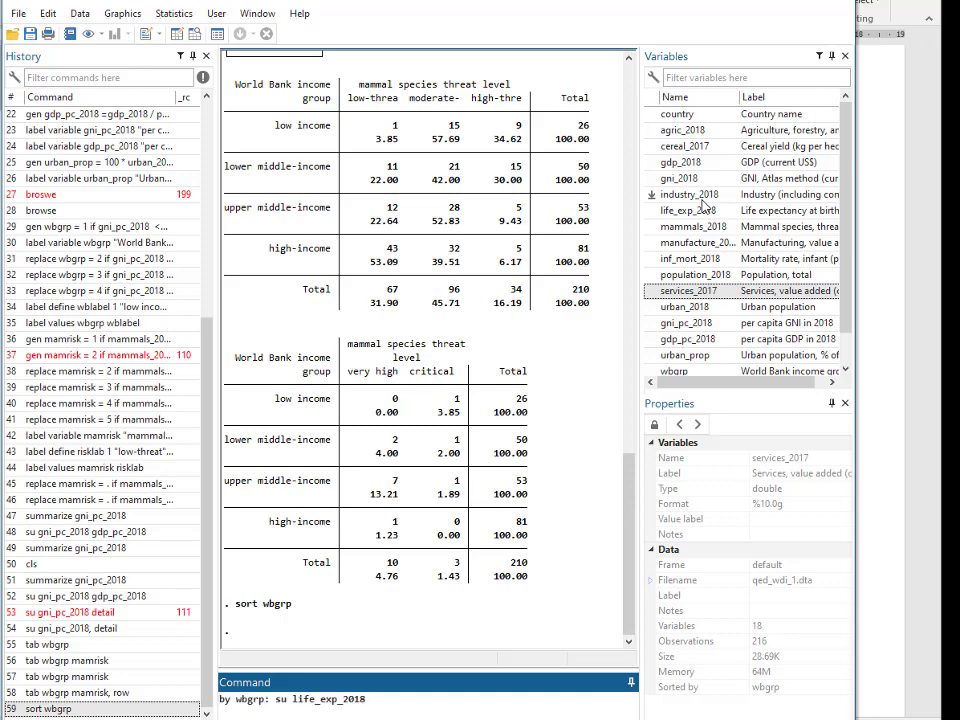
pyautogui.press('Return')
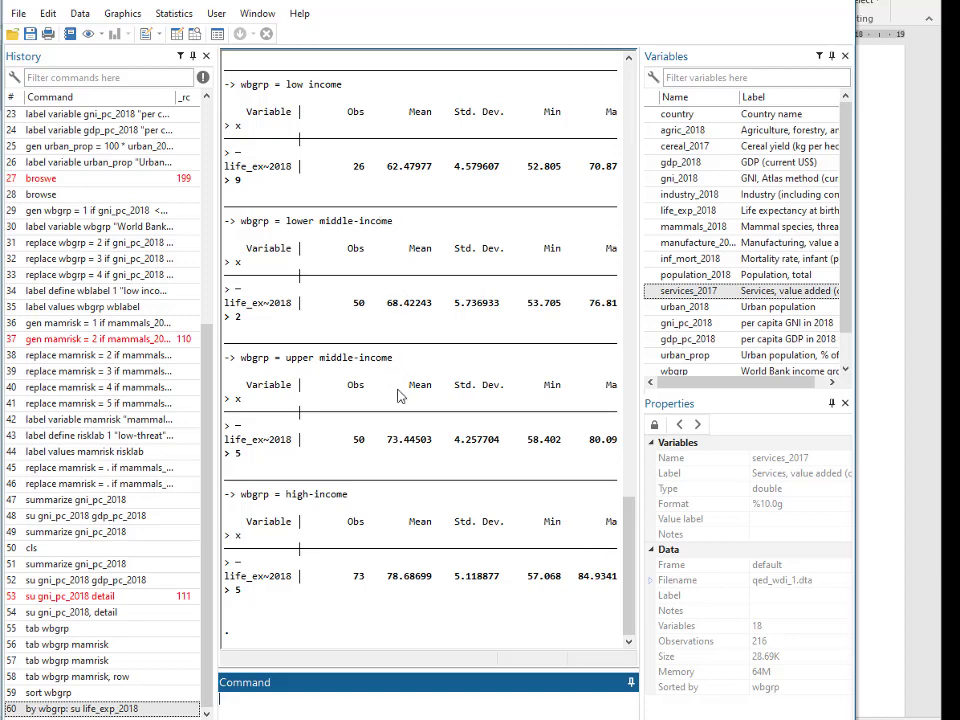
# Copy bysort wbgrp: su from the Word worksheet, complete it with inf_mort_2018 and run it in Stata
pyautogui.hotkey('alt', 'Tab')
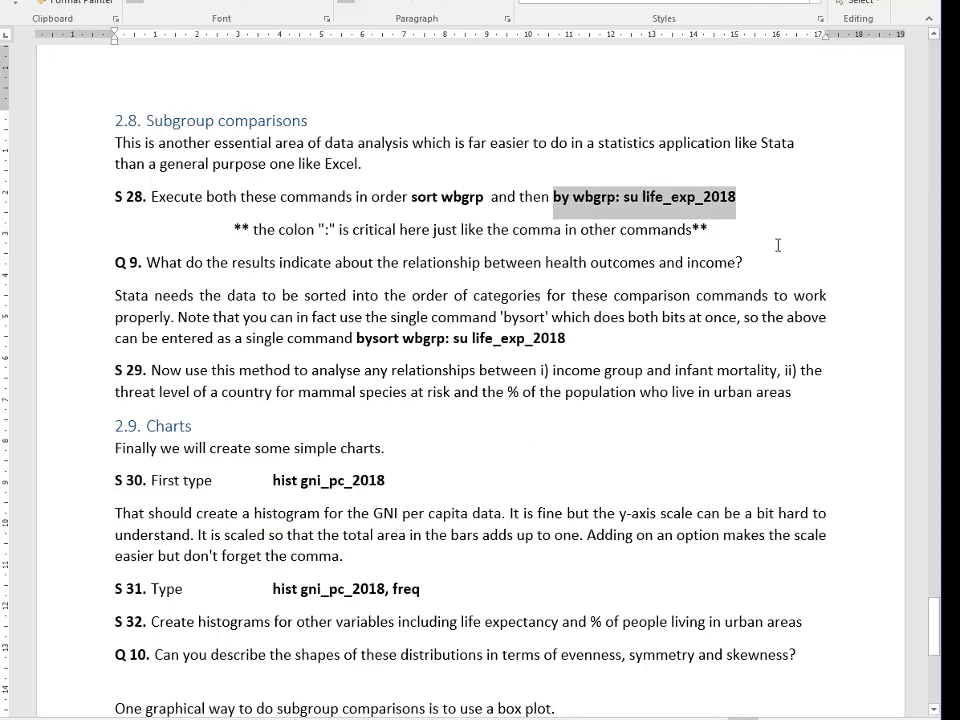
pyautogui.click(525, 316)
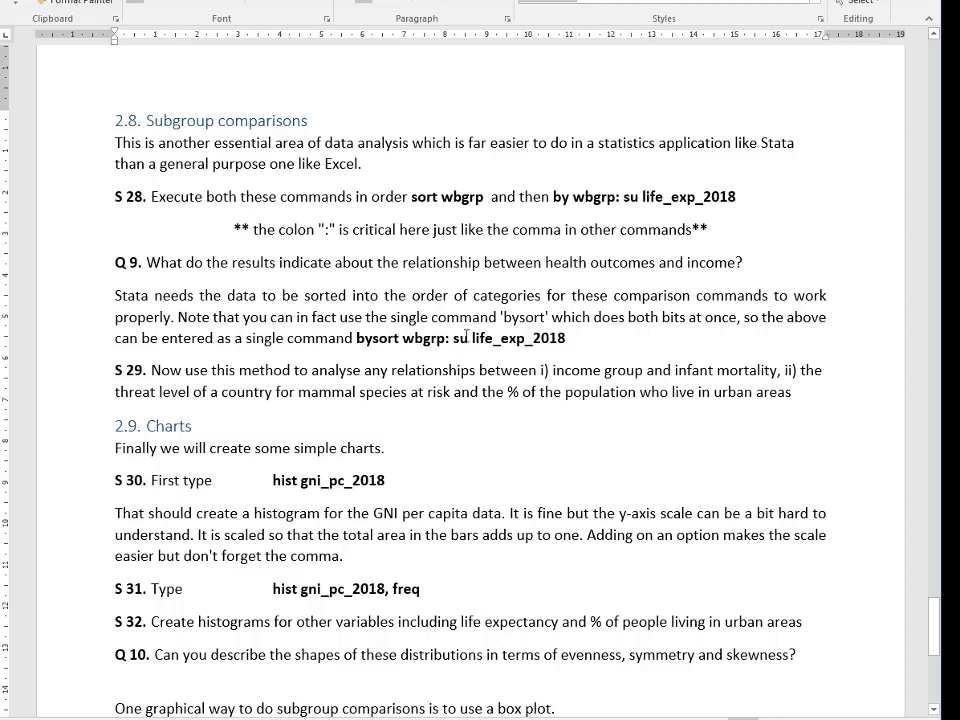
pyautogui.moveTo(470, 338); pyautogui.dragTo(357, 338)
pyautogui.hotkey('ctrl', 'c')
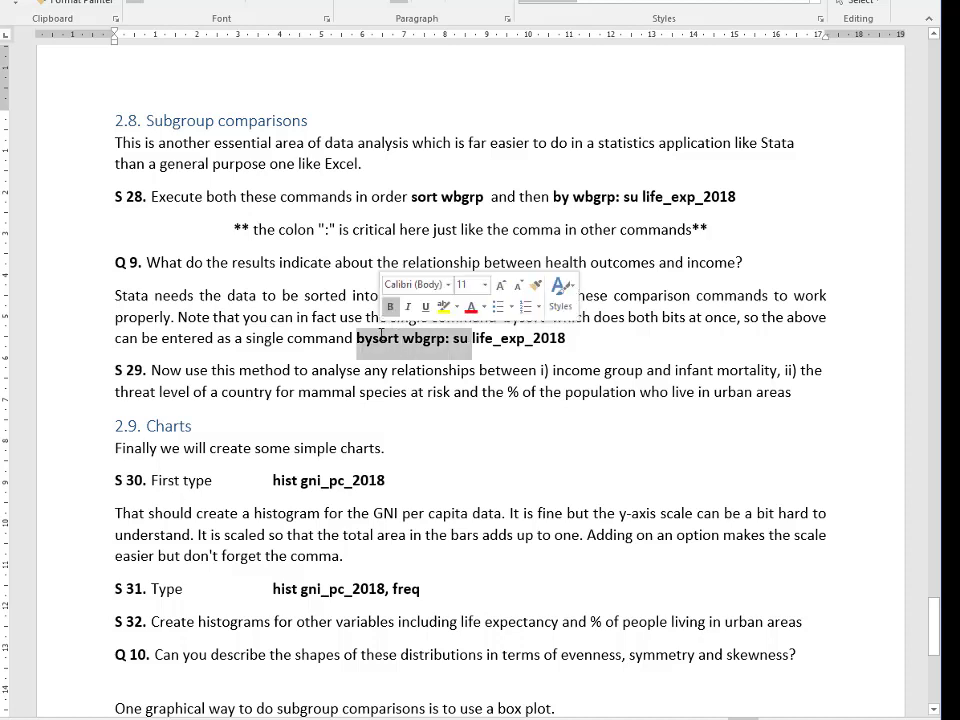
pyautogui.click(381, 335)
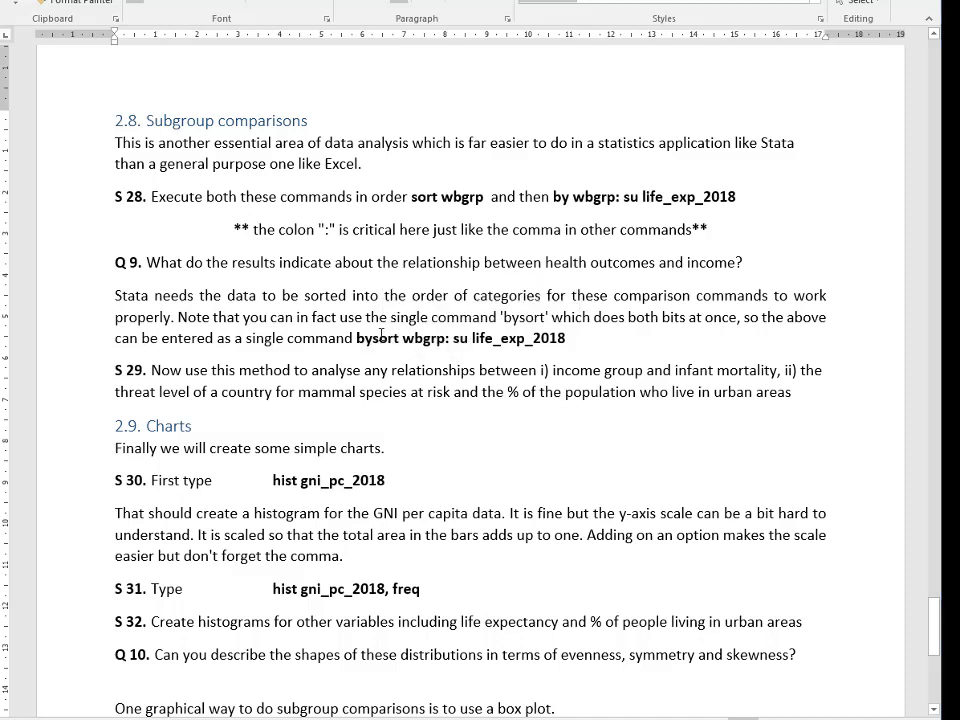
pyautogui.hotkey('alt', 'Tab')
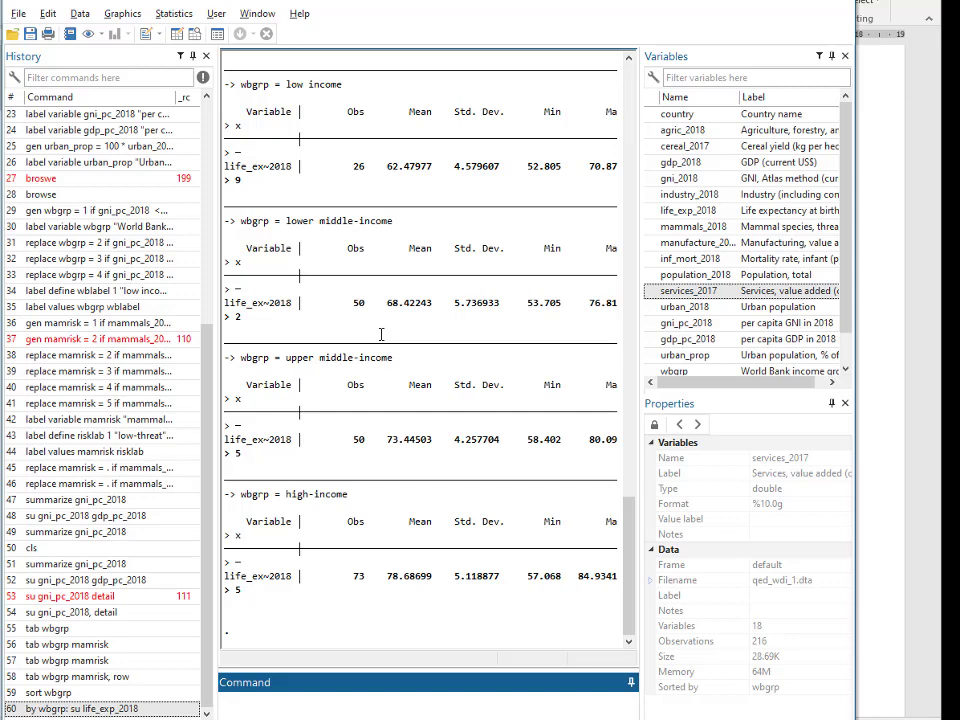
pyautogui.hotkey('ctrl', 'v')
pyautogui.write('inf_mort_2018')
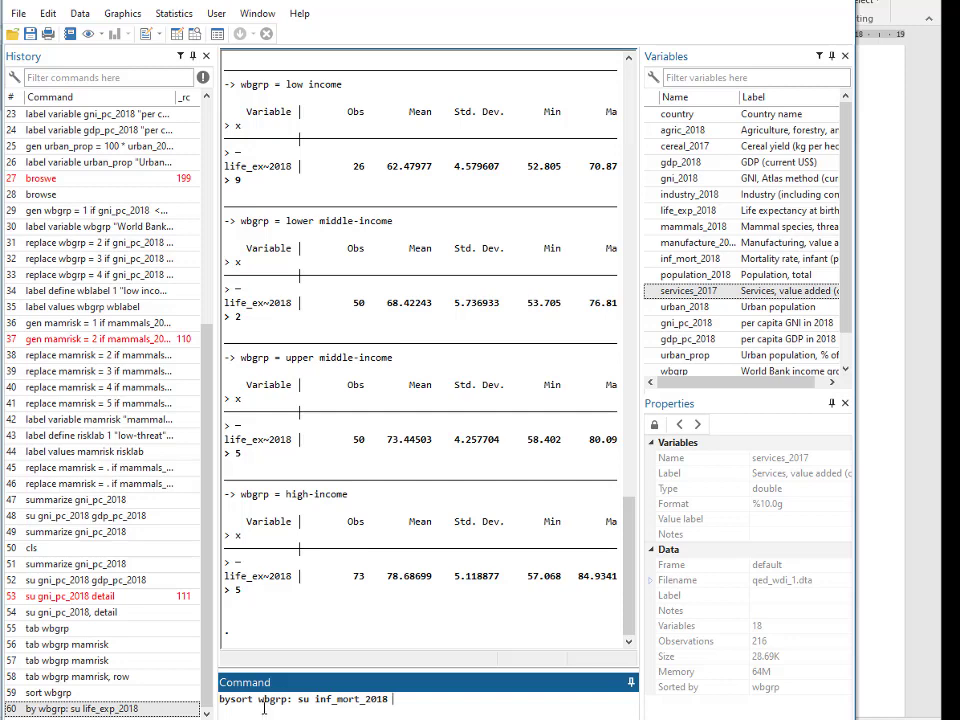
pyautogui.press('Return')
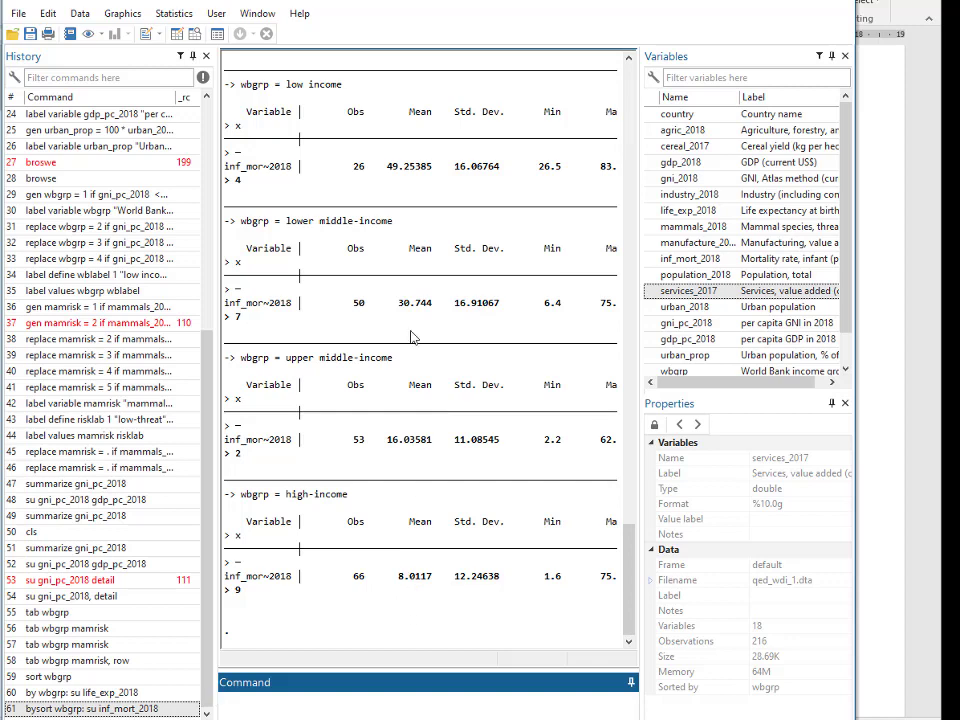
# Check the S 29 exercise in the Word worksheet against the infant mortality results and the inf_mort_2018 variable in Stata
pyautogui.click(421, 174)
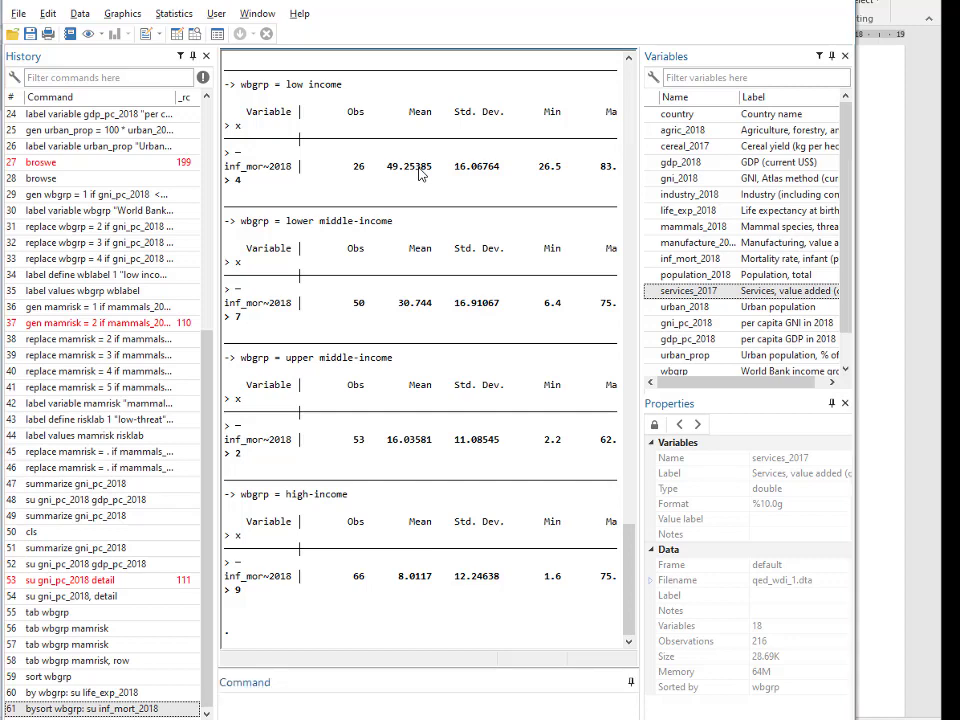
pyautogui.hotkey('alt', 'Tab')
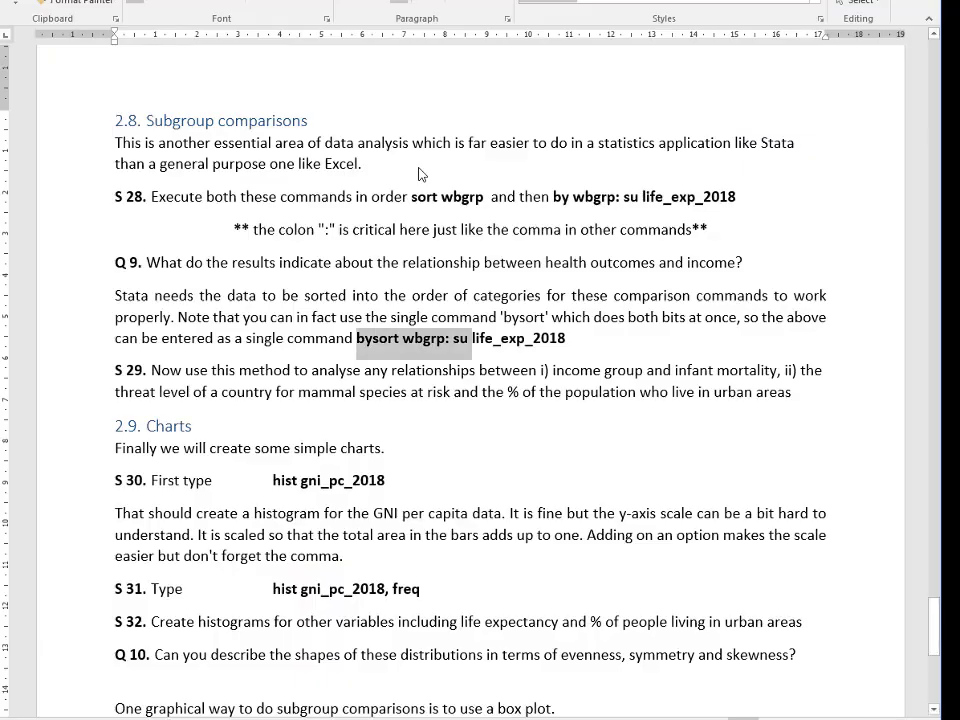
pyautogui.click(432, 362)
pyautogui.hotkey('alt', 'Tab')
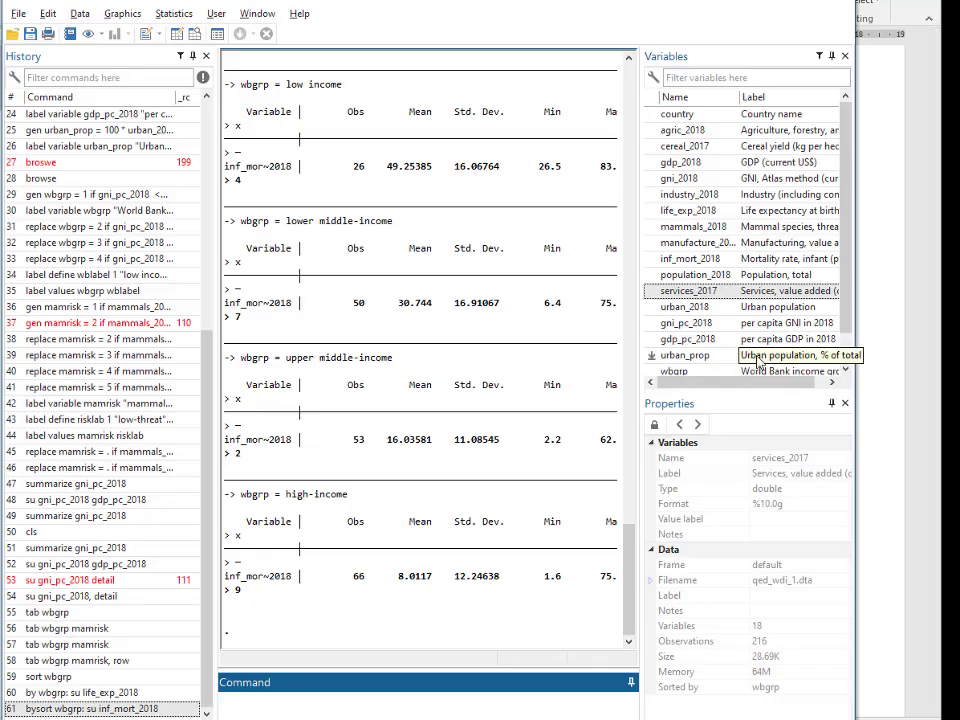
pyautogui.click(771, 259)
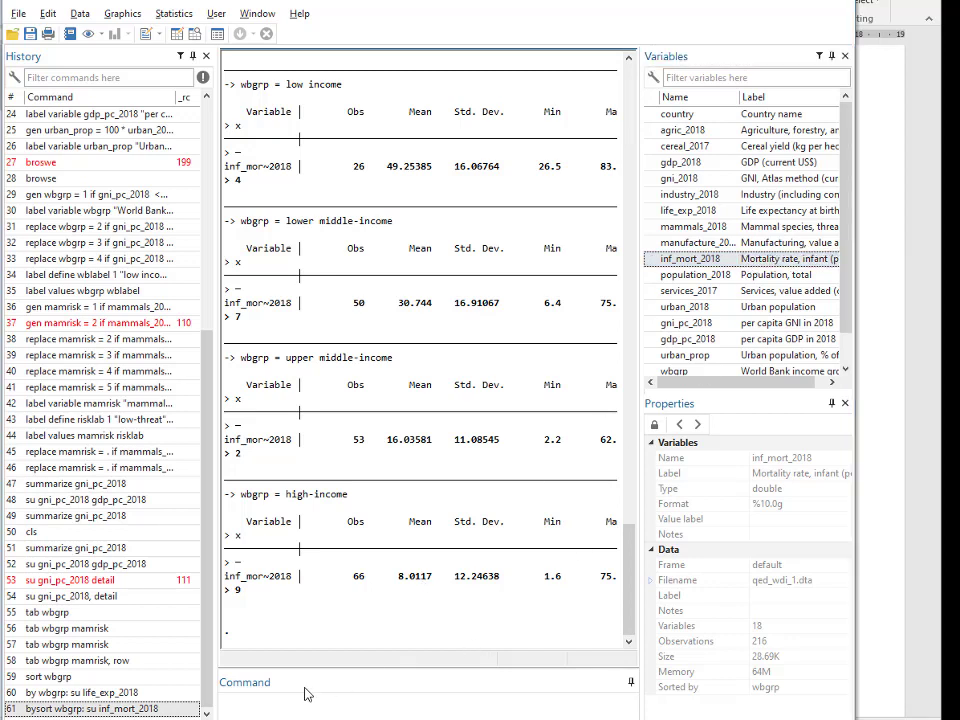
pyautogui.hotkey('alt', 'Tab')
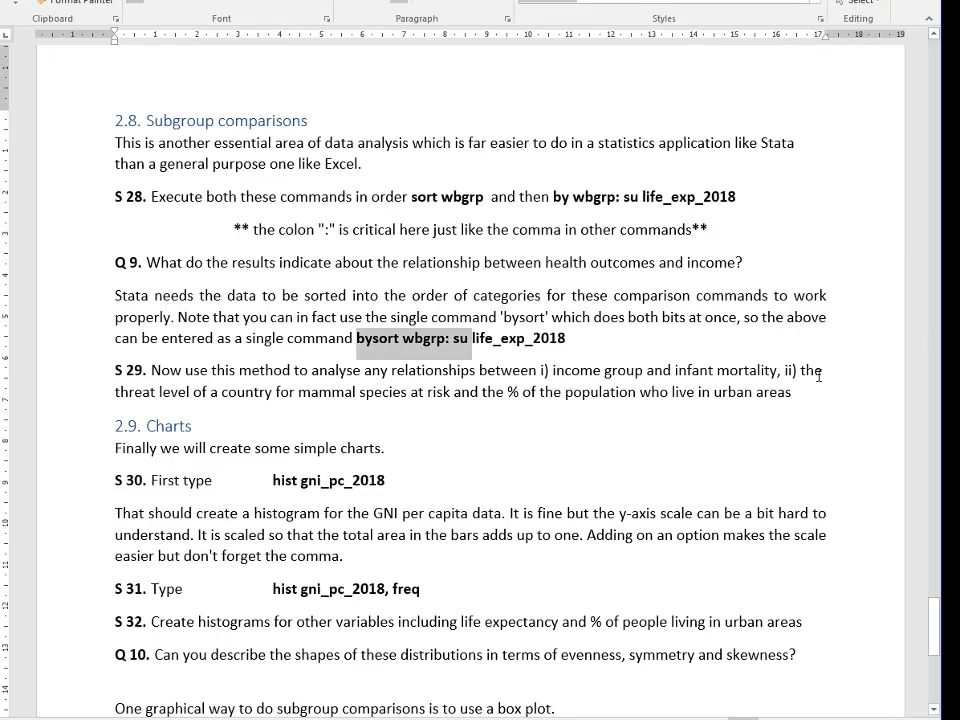
pyautogui.click(373, 391)
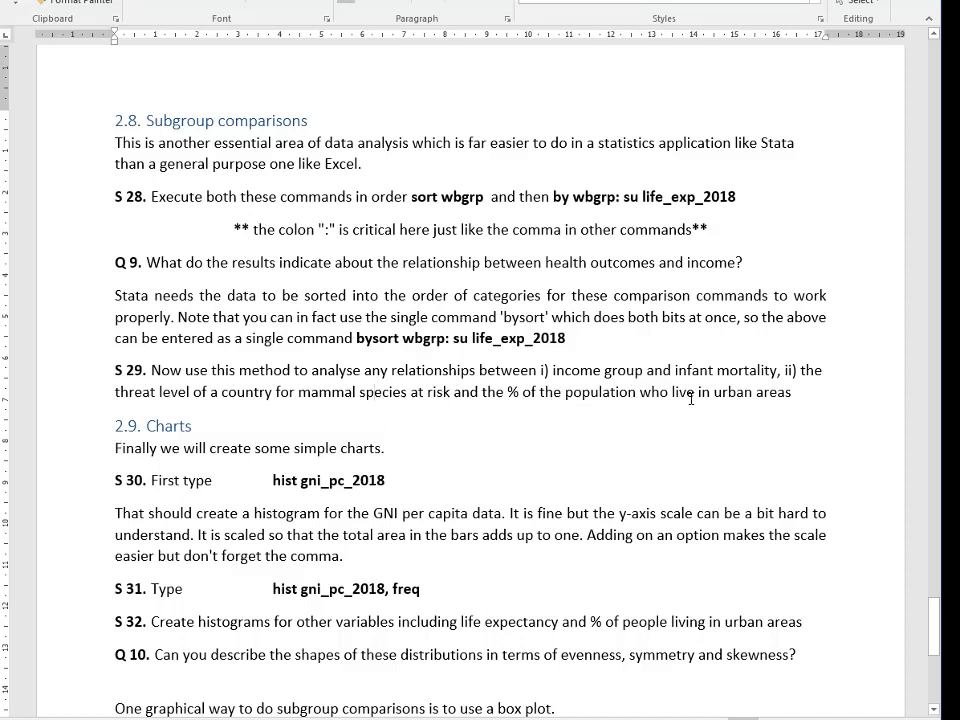
# Run bysort mamrisk: su urban_prop in Stata and review the output from the low-threat group onward
pyautogui.hotkey('alt', 'Tab')
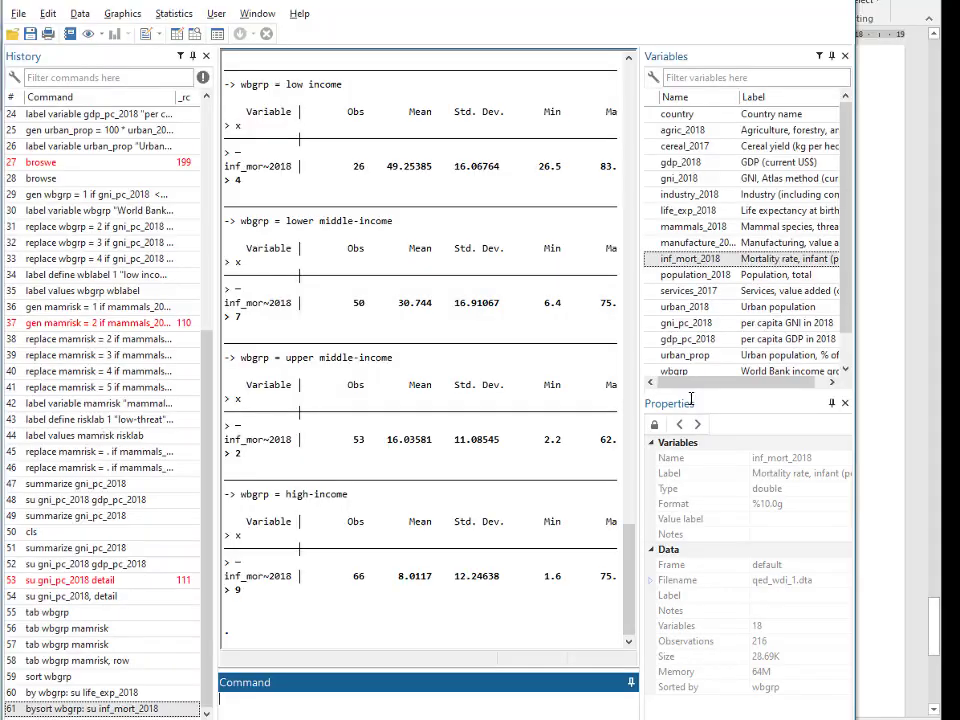
pyautogui.write('v')
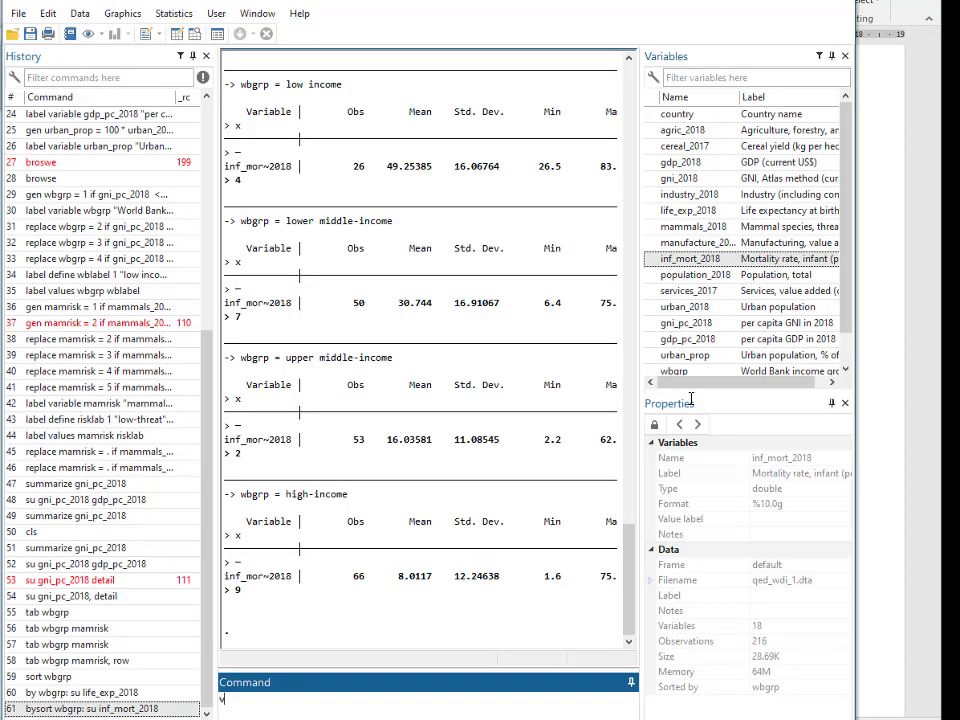
pyautogui.write('bysort')
pyautogui.write('mamrisk')
pyautogui.write(': su urban')
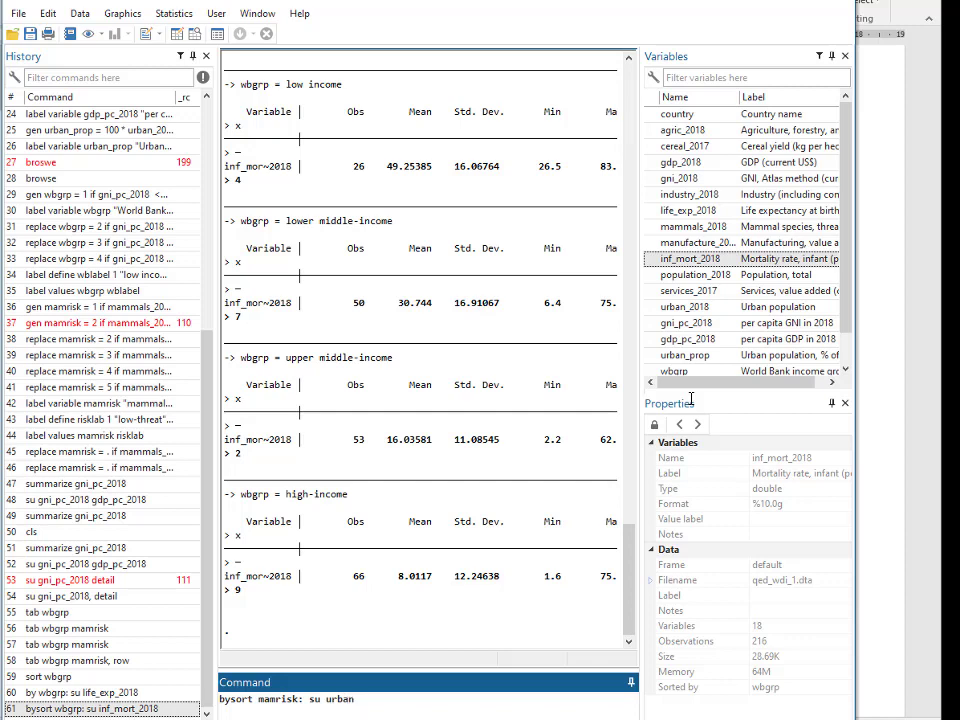
pyautogui.write('_')
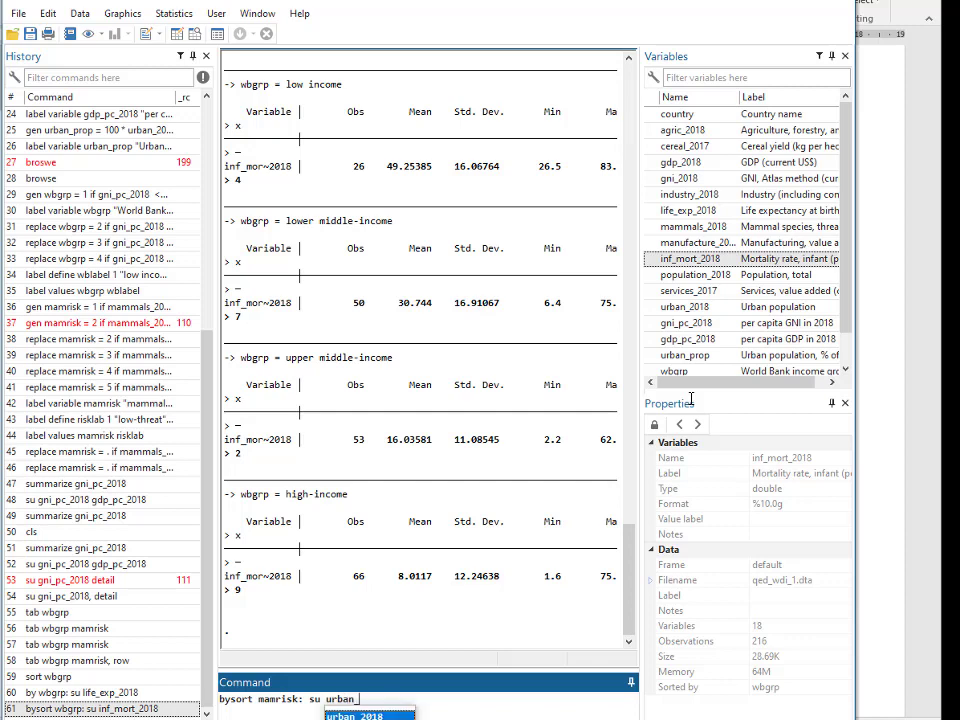
pyautogui.write('prop')
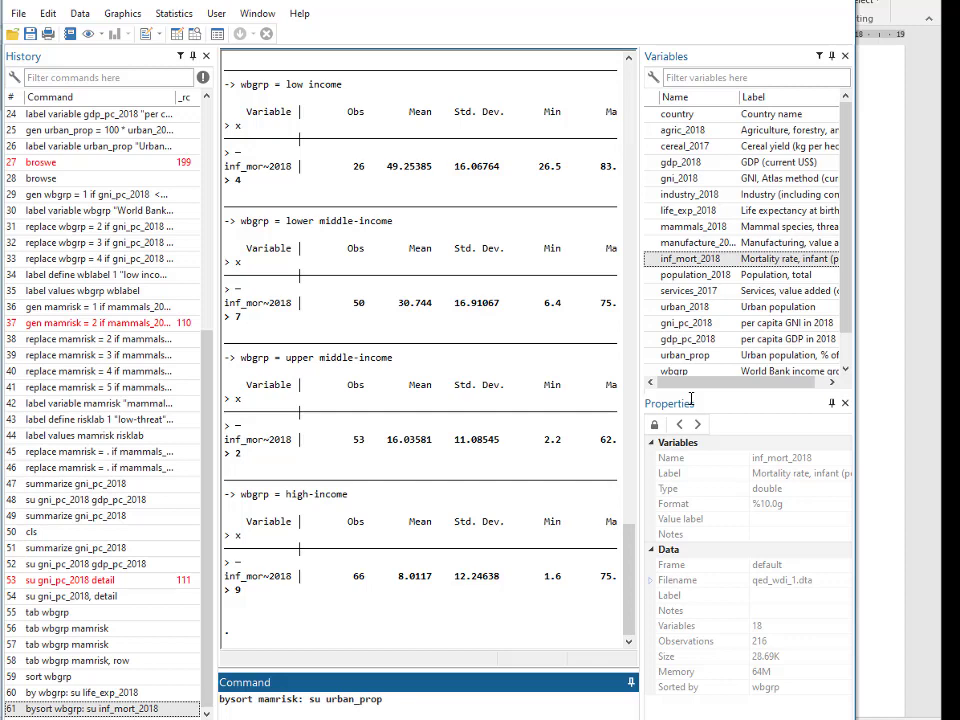
pyautogui.press('Return')
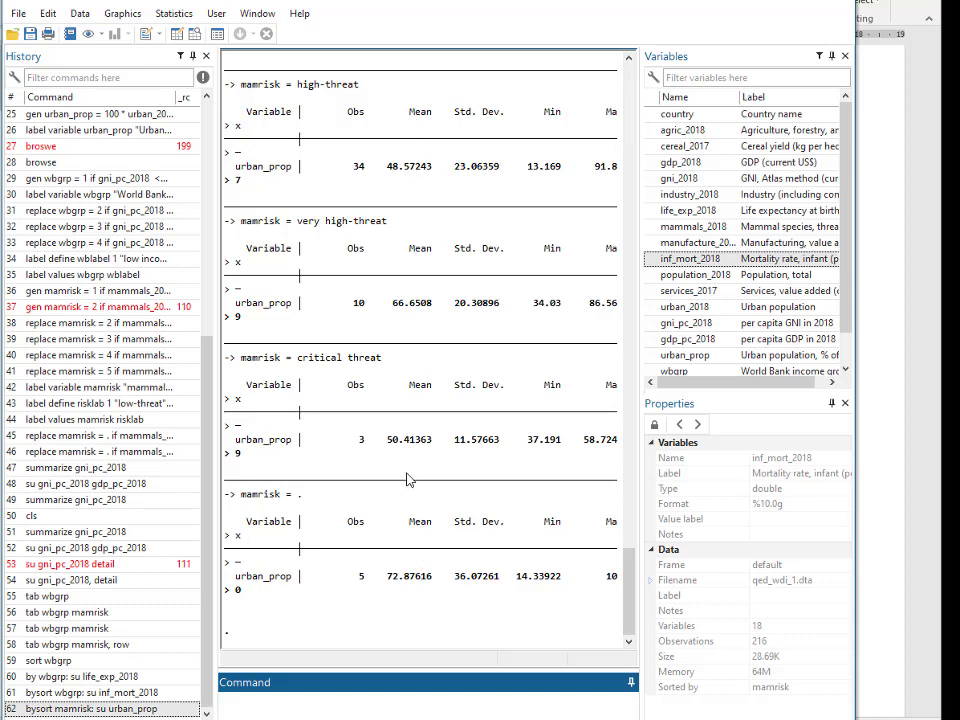
pyautogui.scroll(4, 407, 476)
pyautogui.scroll(2, 407, 467)
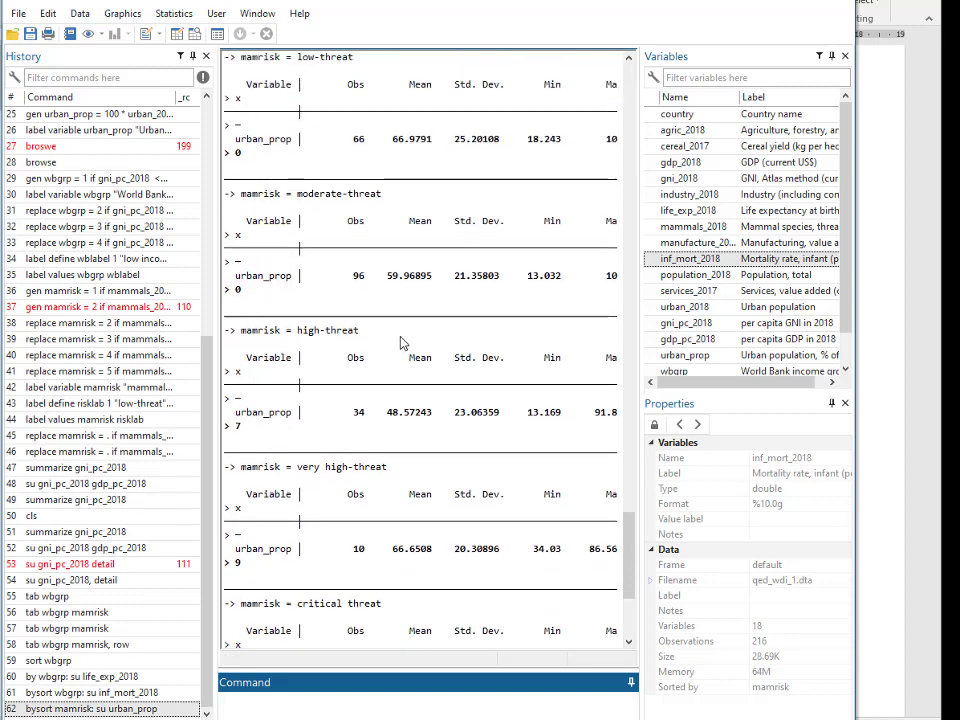
pyautogui.scroll(1, 405, 290)
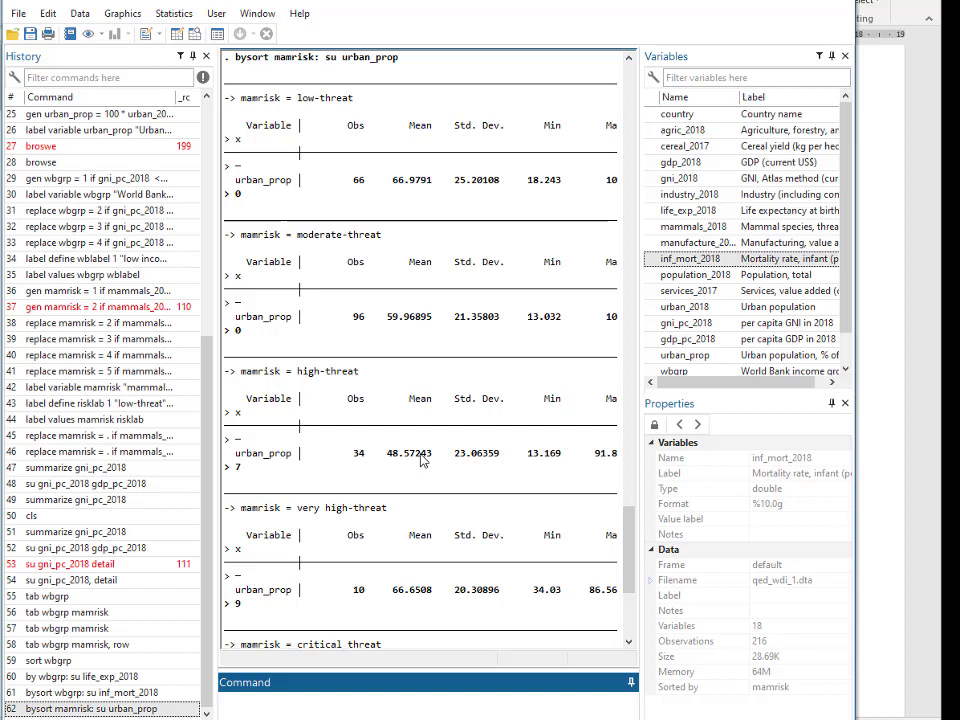
# Compare the mean urban_prop across all mamrisk threat levels in the Stata output, from low-threat through critical threat and the missing group
pyautogui.scroll(-1, 422, 611)
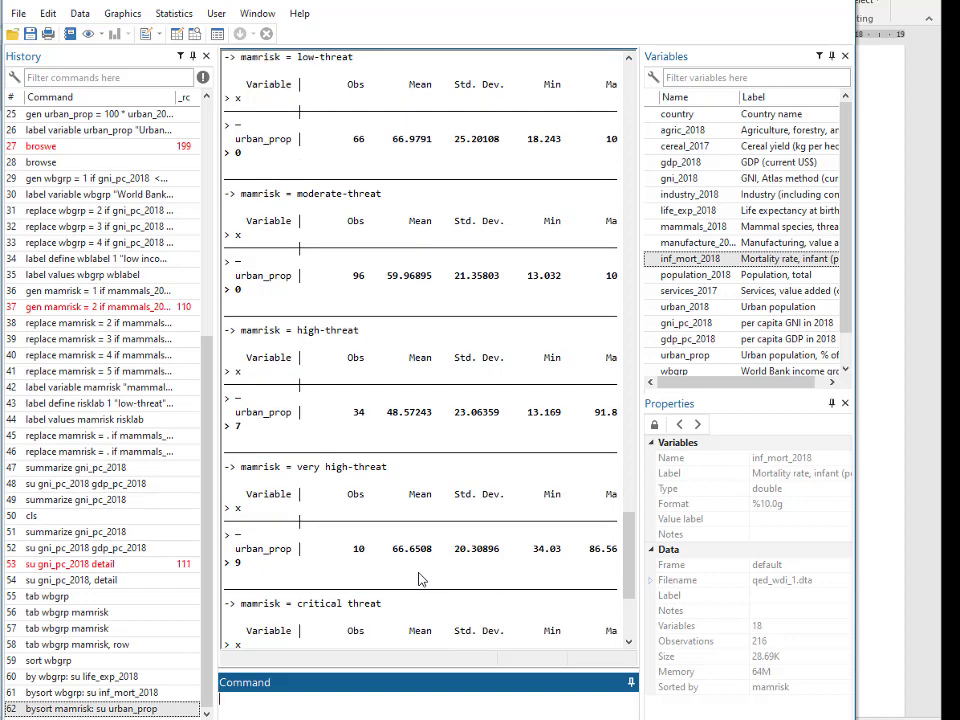
pyautogui.scroll(-2, 420, 563)
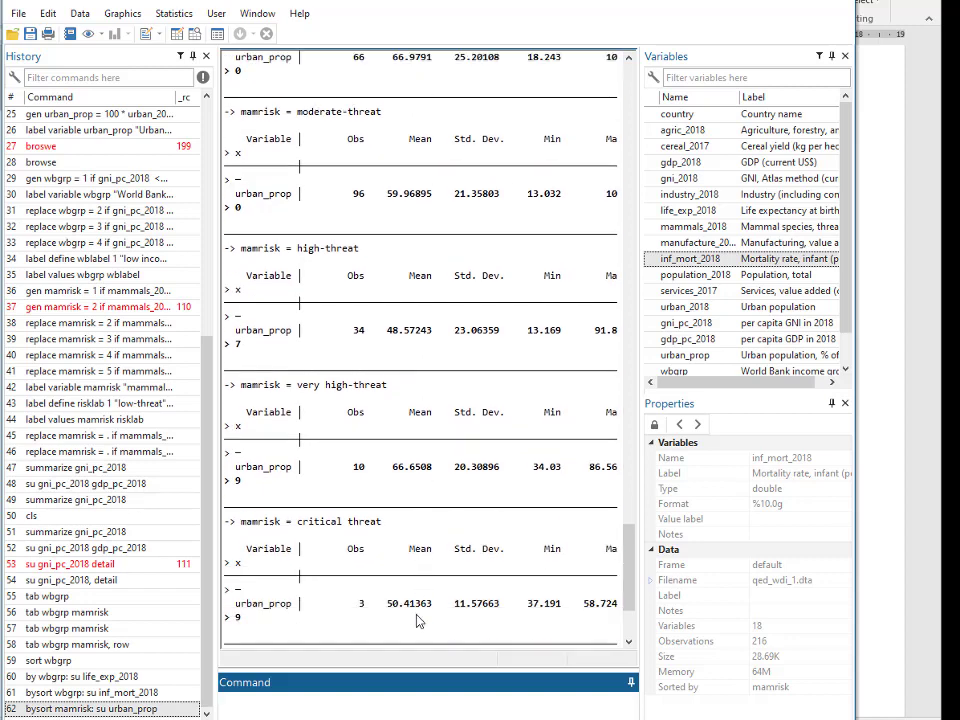
pyautogui.scroll(5, 422, 550)
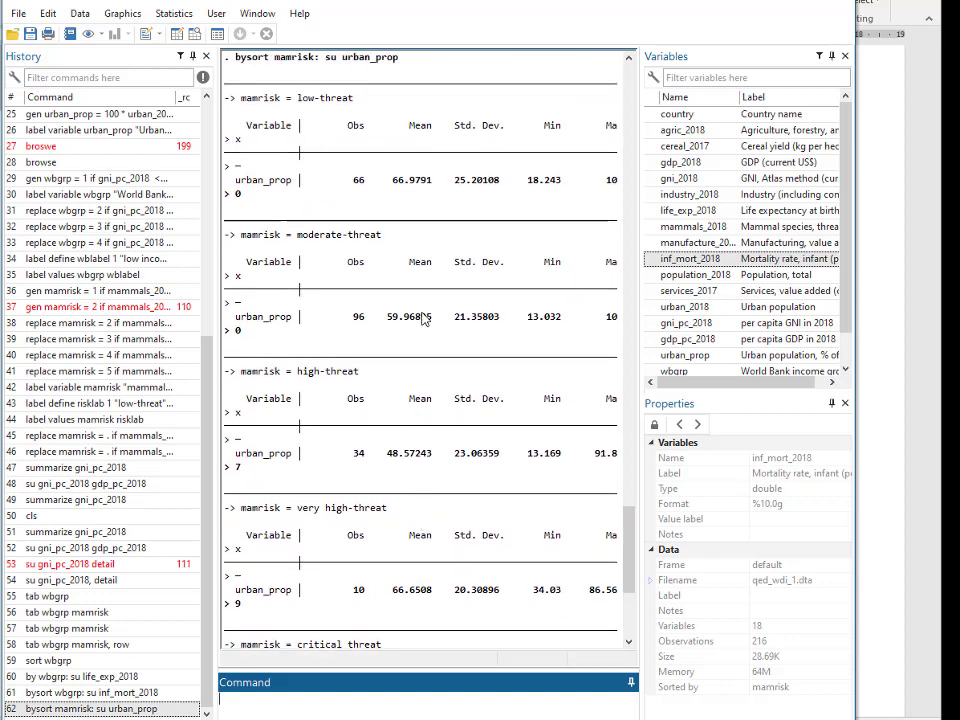
pyautogui.scroll(-5, 422, 318)
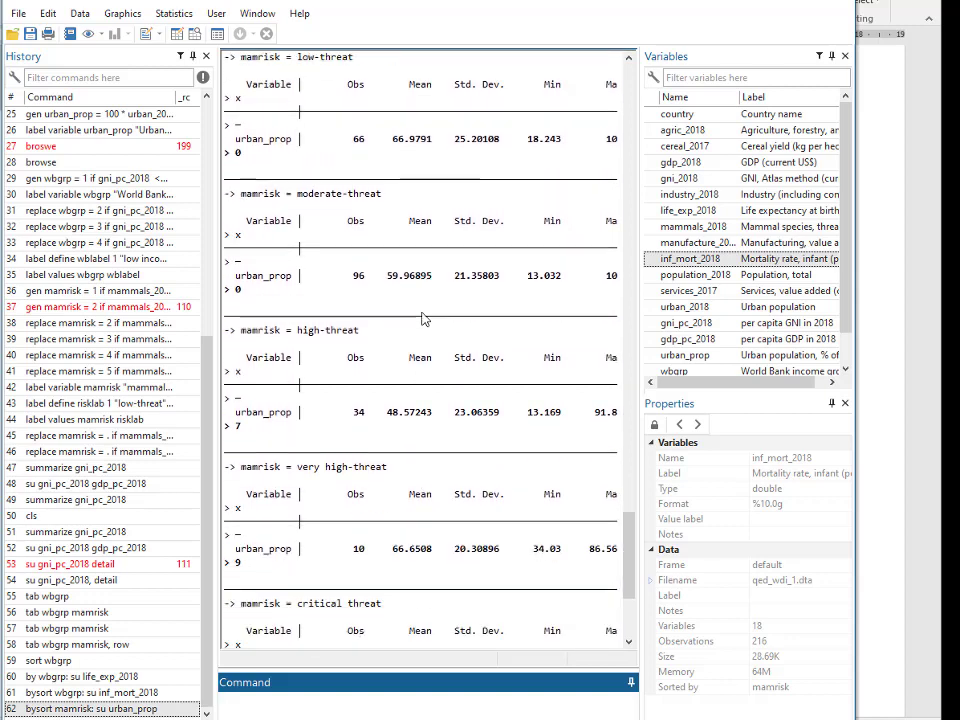
pyautogui.scroll(4, 430, 470)
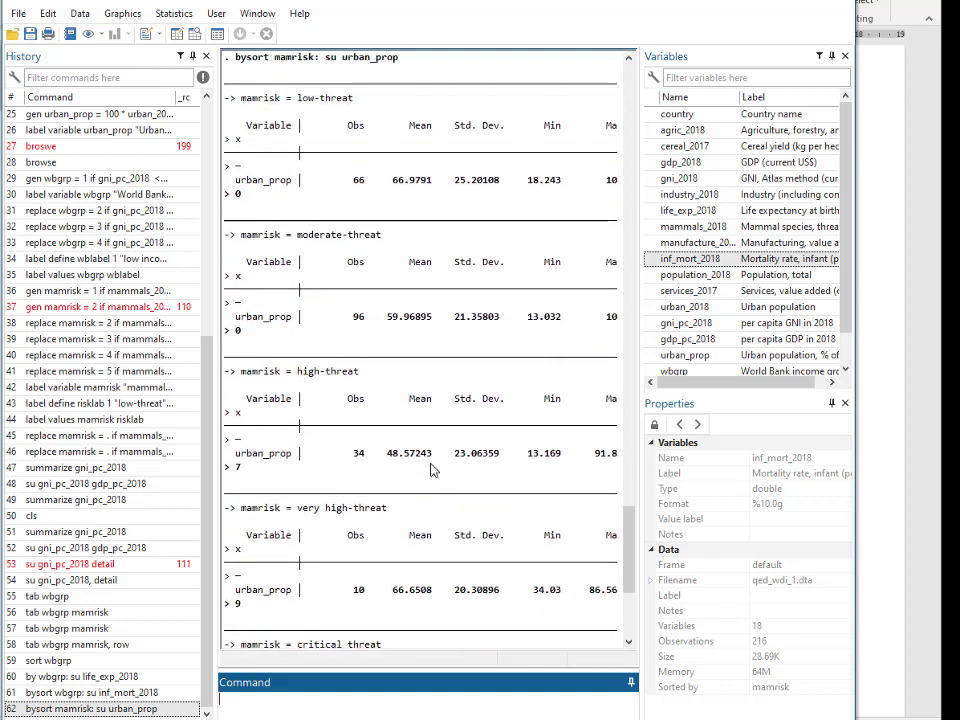
pyautogui.scroll(-5, 422, 440)
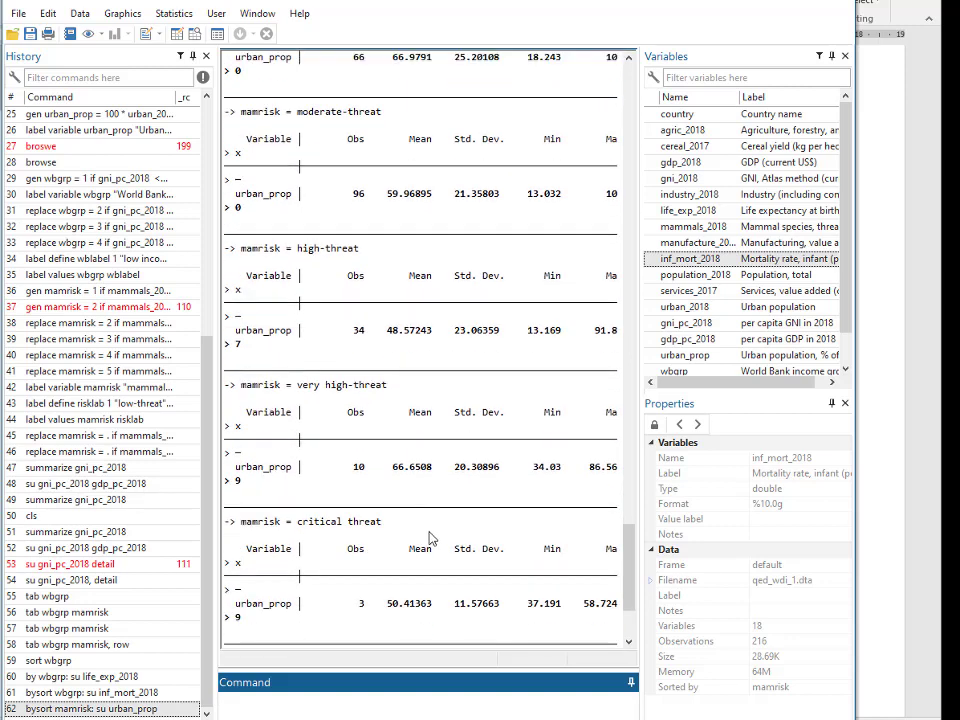
pyautogui.scroll(4, 425, 340)
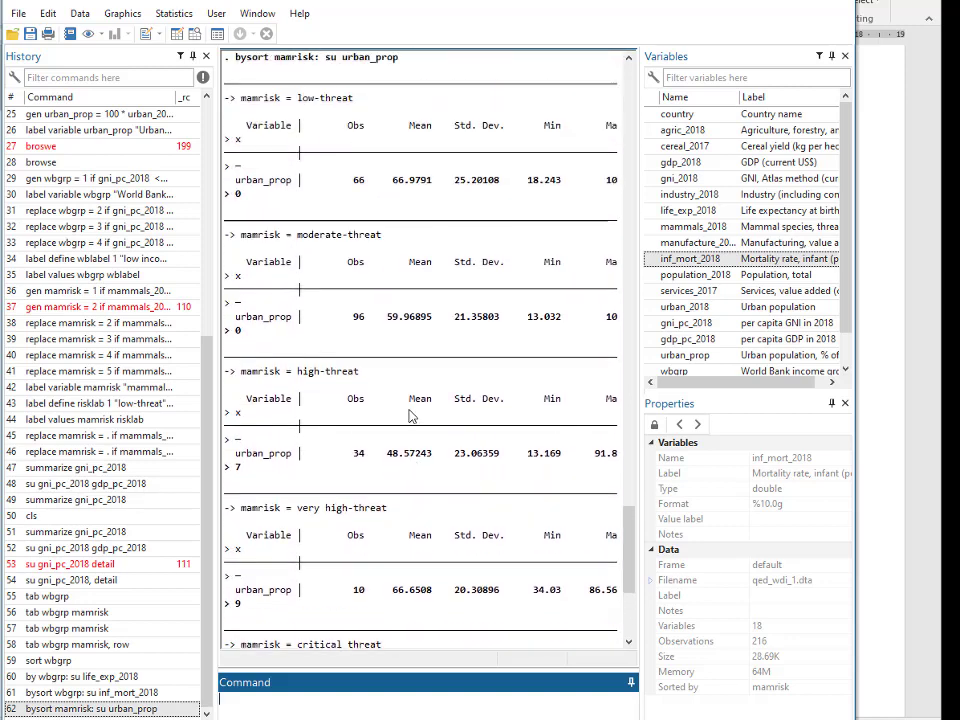
pyautogui.scroll(-7, 420, 497)
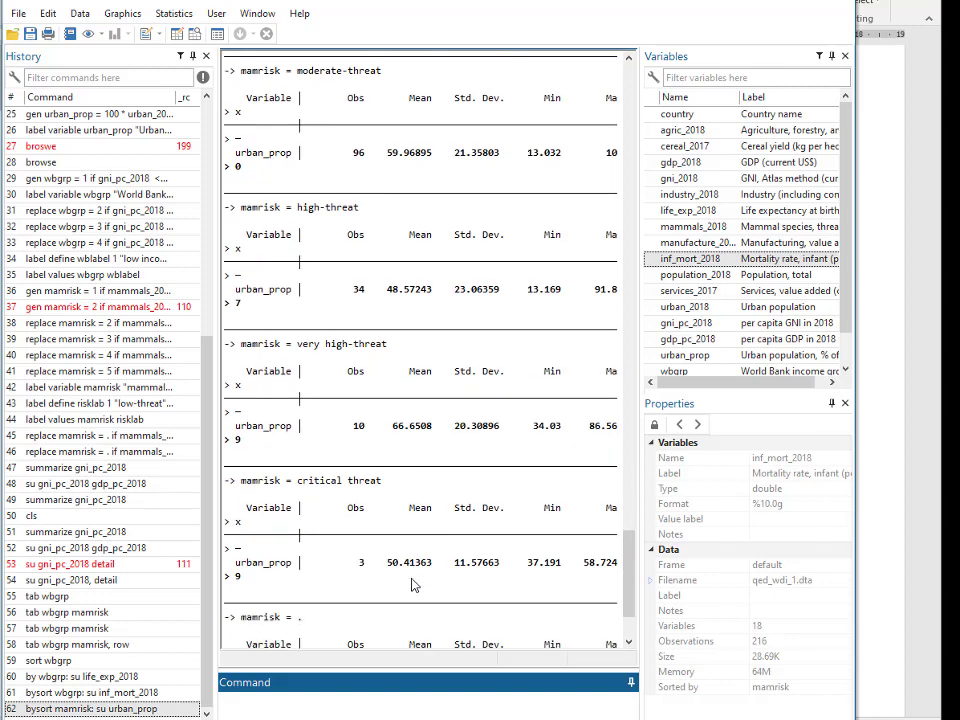
pyautogui.scroll(-2, 421, 560)
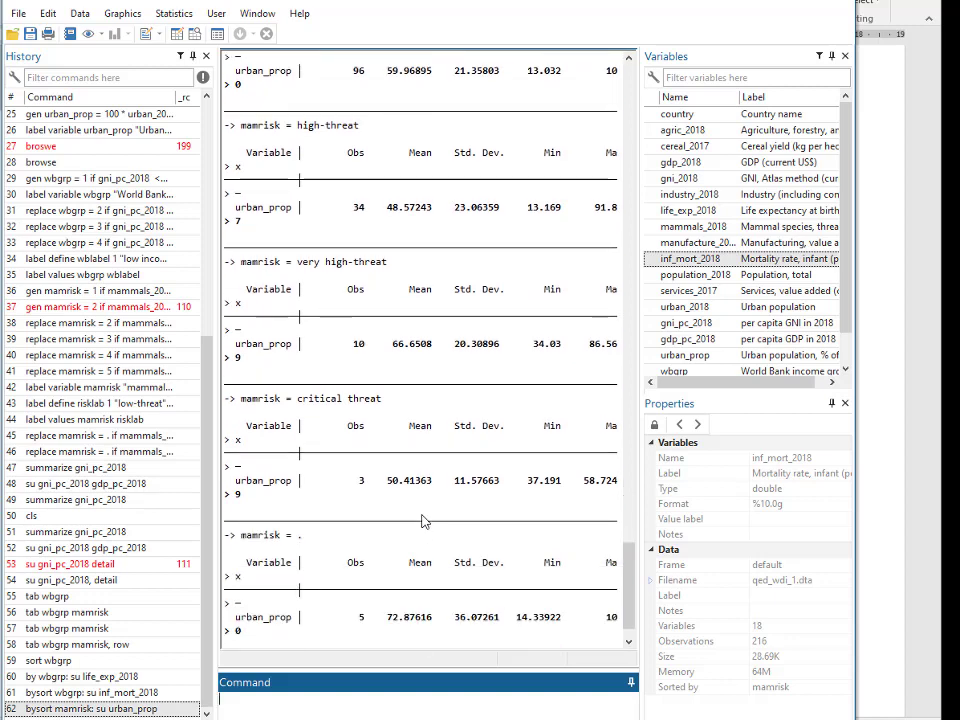
pyautogui.scroll(4, 421, 520)
pyautogui.scroll(-4, 419, 507)
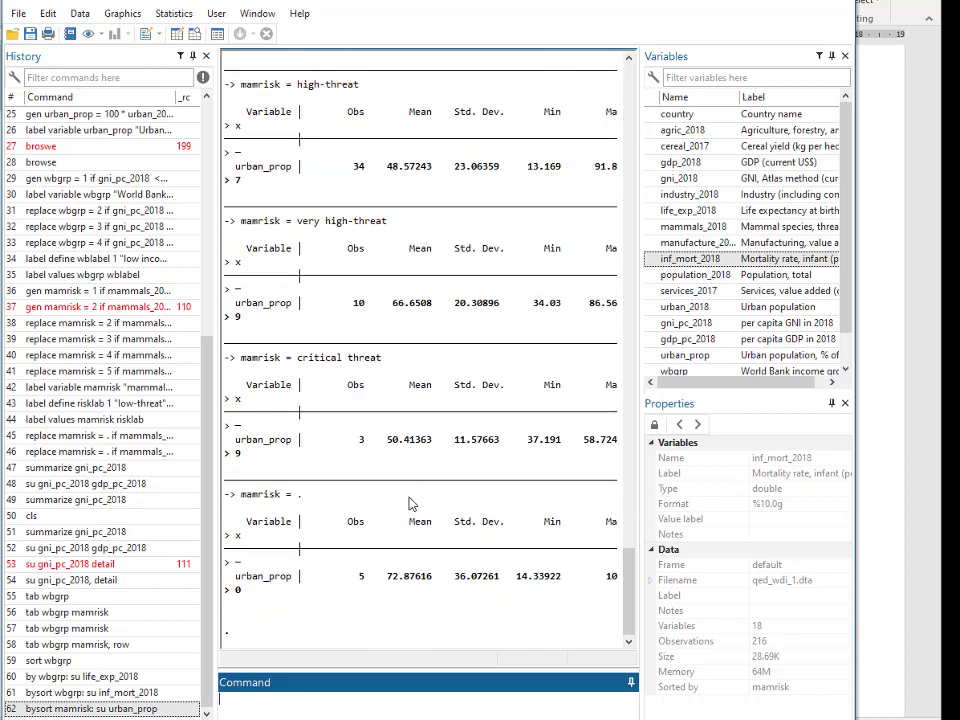
pyautogui.click(421, 413)
# Switch to the Word worksheet and read on from exercise S 29 to the instructions in section 2.9 Charts
pyautogui.hotkey('alt', 'Tab')
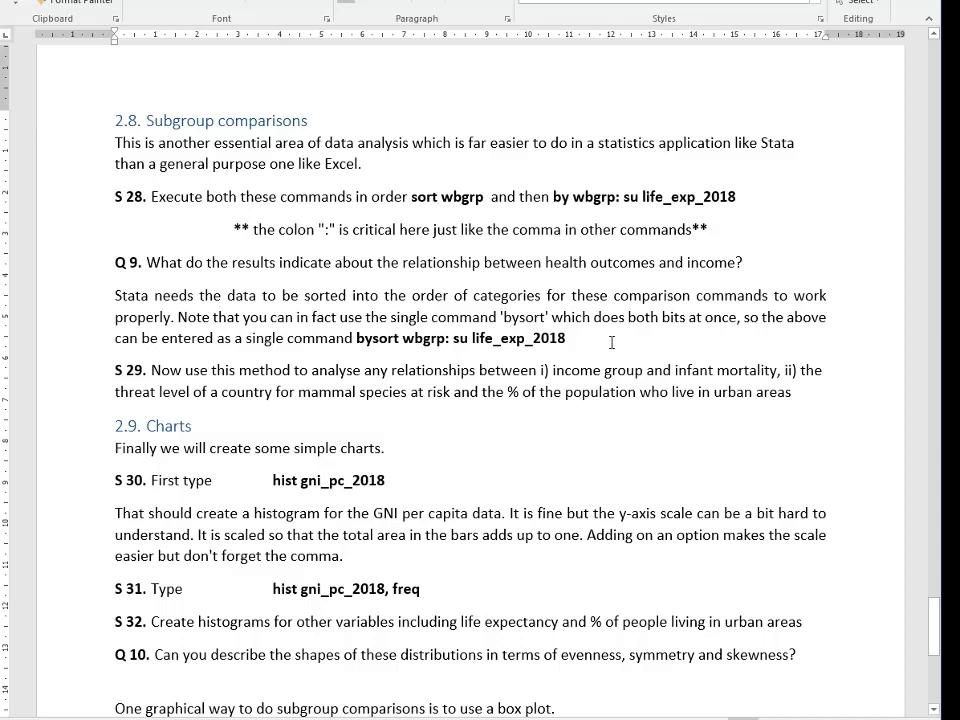
pyautogui.click(799, 409)
pyautogui.scroll(-1, 731, 444)
pyautogui.scroll(-2, 900, 535)
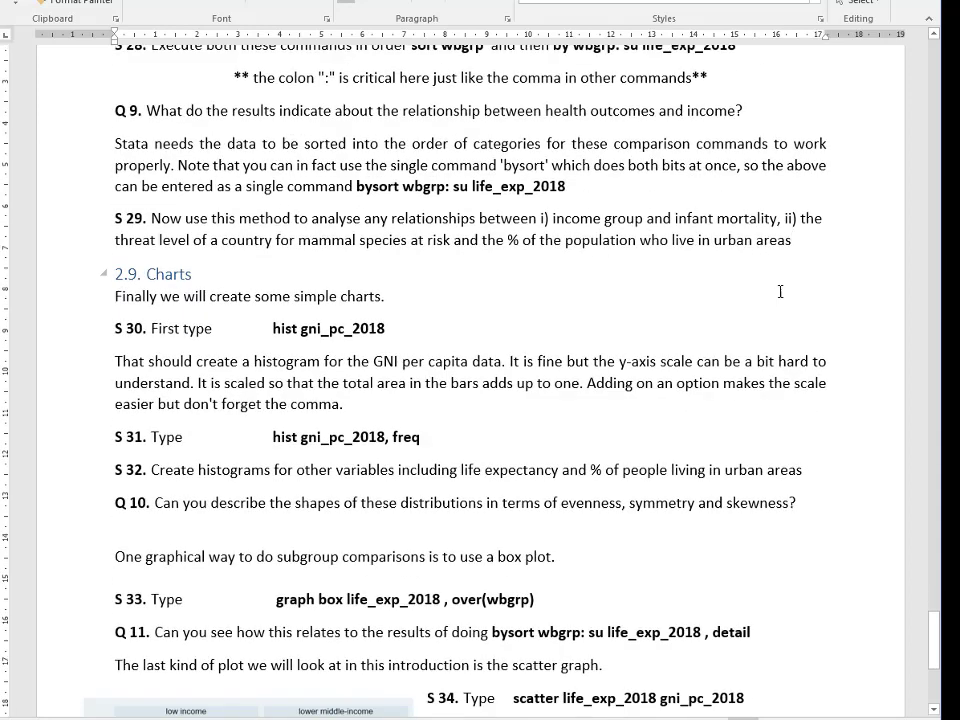